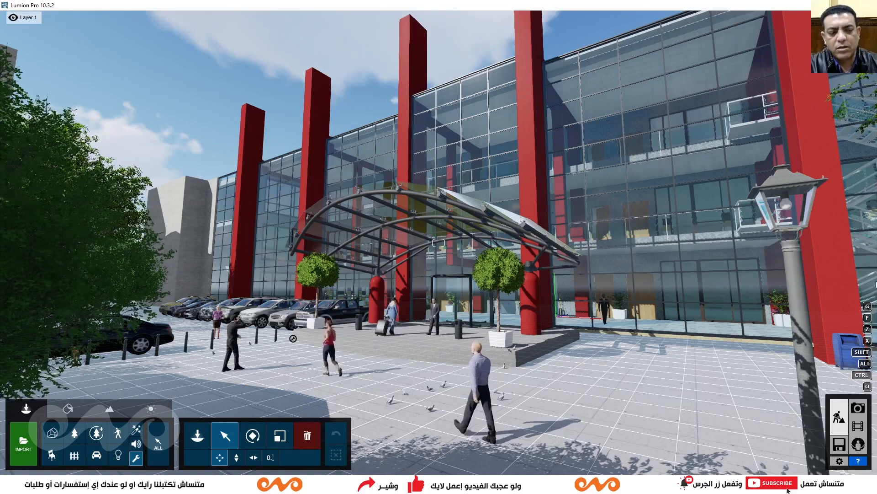
# Step: Add the Material Highlight effect to the Front clip and apply it to the frames of the glass facade
pyautogui.click(859, 426)
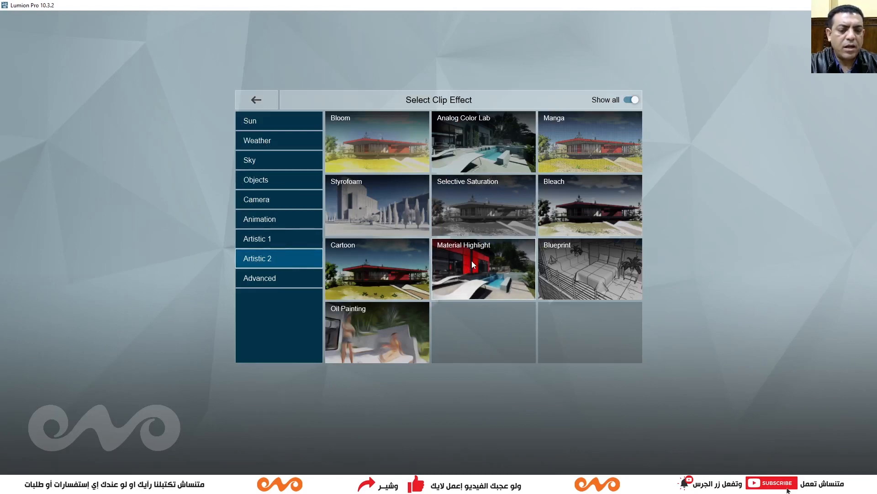
pyautogui.click(472, 261)
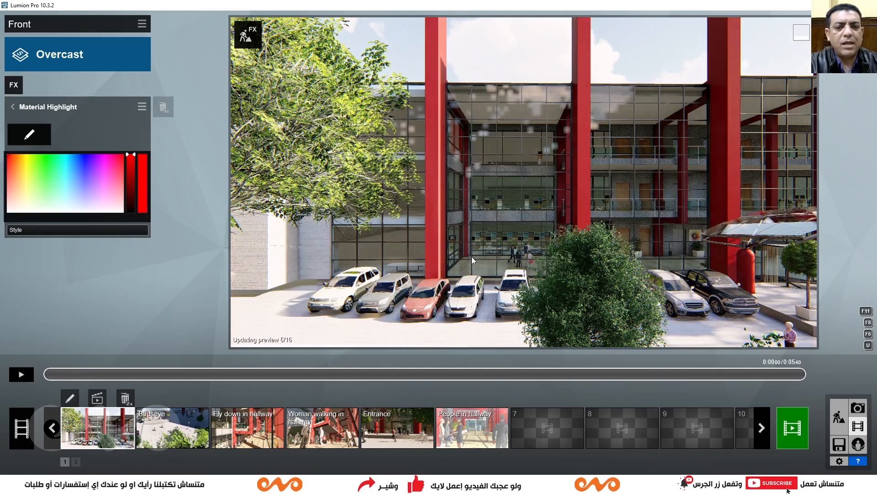
pyautogui.click(29, 135)
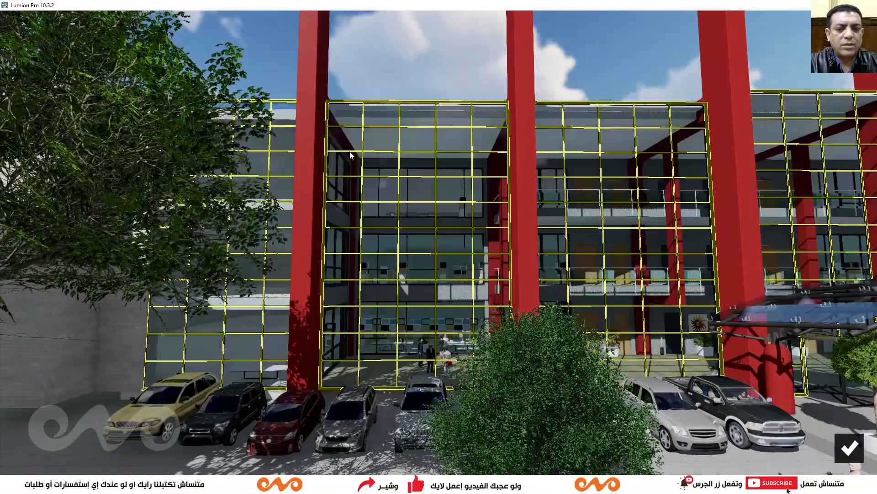
pyautogui.click(350, 152)
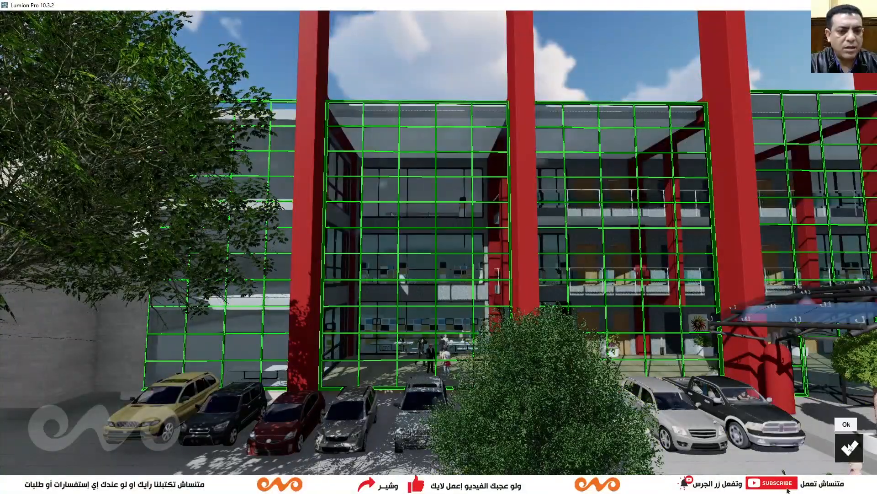
pyautogui.click(849, 448)
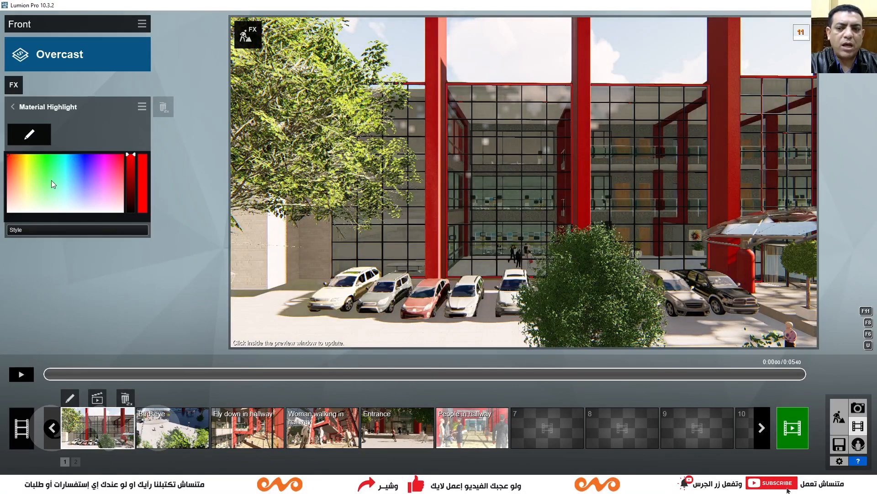
# Step: Try a green and a turquoise highlight colour on the facade frames and increase the highlight style
pyautogui.click(44, 155)
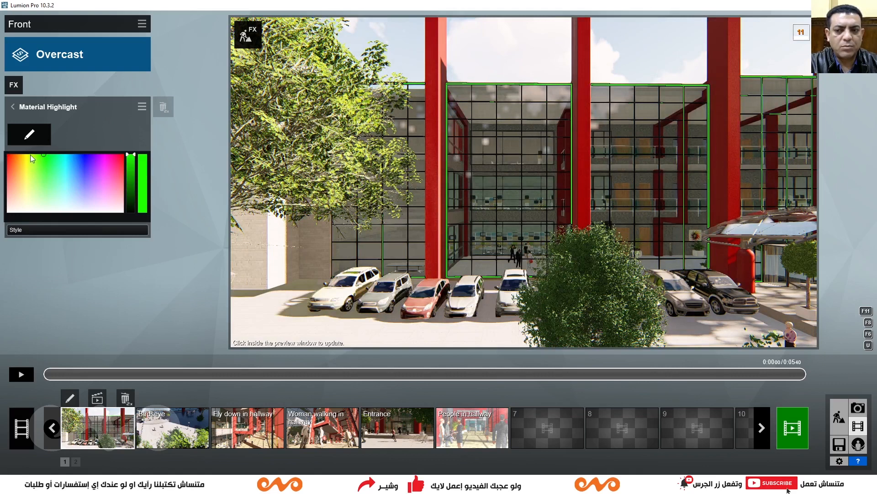
pyautogui.click(63, 154)
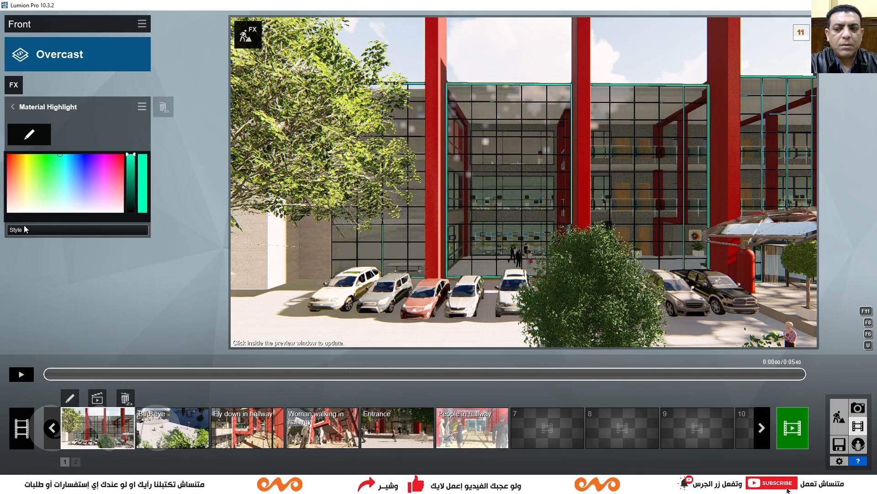
pyautogui.moveTo(17, 231)
pyautogui.moveTo(17, 231); pyautogui.dragTo(42, 230)
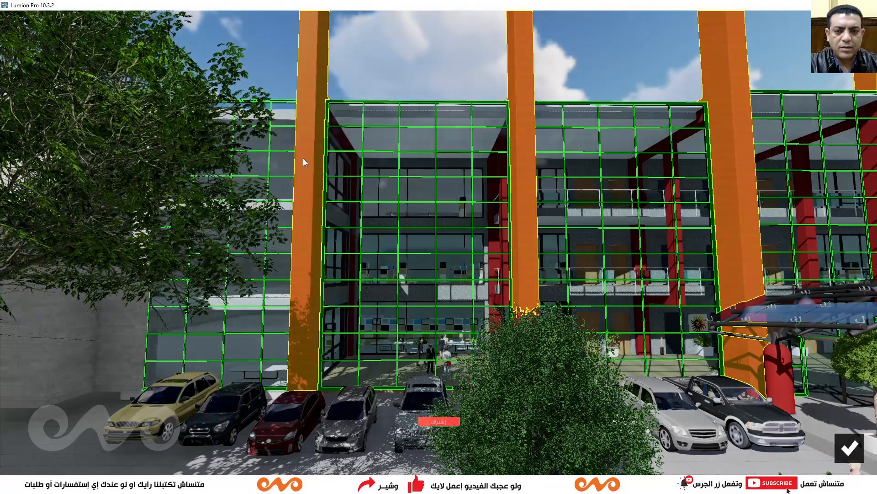
# Step: Apply the material highlight to the tall red columns and reduce its style to the minimum
pyautogui.click(303, 159)
pyautogui.click(850, 448)
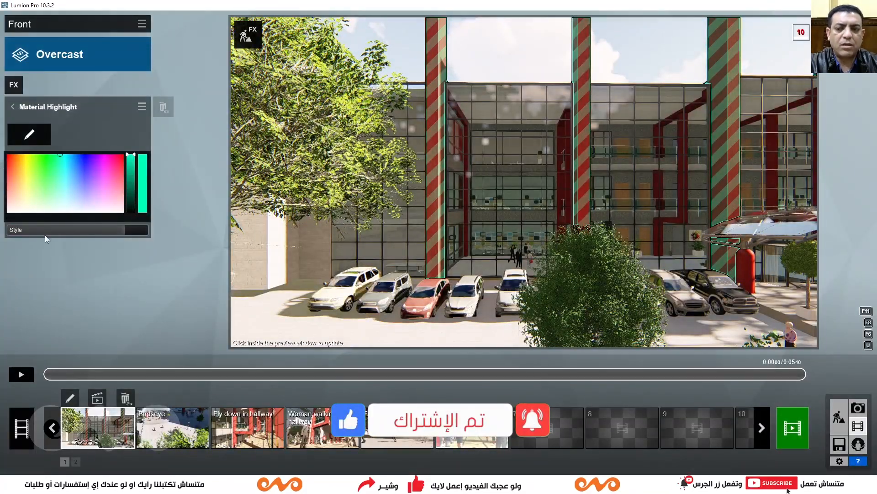
pyautogui.moveTo(45, 233); pyautogui.dragTo(1, 233)
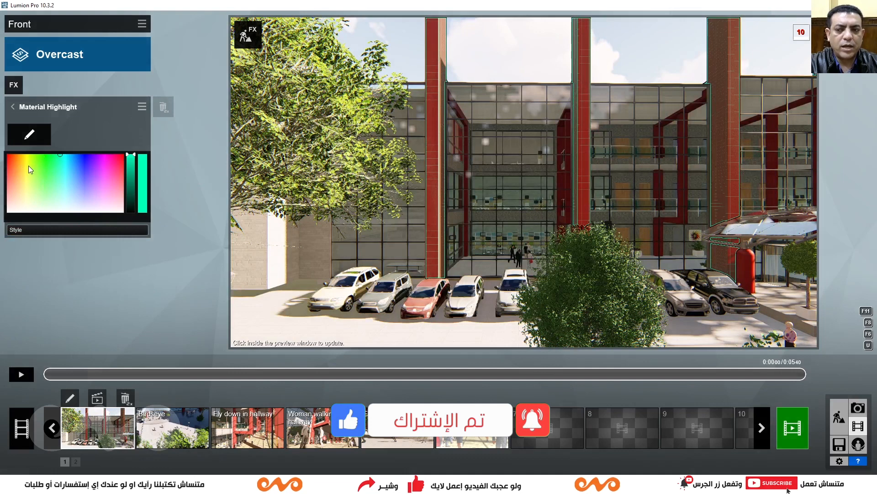
# Step: Set the column highlight colour to yellow-green and raise its style to the maximum for a striped look
pyautogui.moveTo(28, 165)
pyautogui.mouseDown()
pyautogui.moveTo(27, 153)
pyautogui.moveTo(78, 108)
pyautogui.mouseUp()
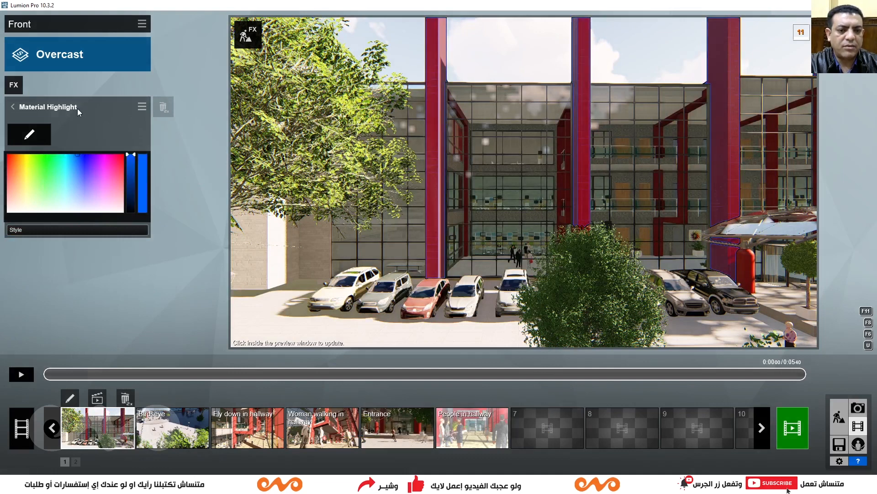
pyautogui.moveTo(82, 154)
pyautogui.mouseDown()
pyautogui.moveTo(115, 125)
pyautogui.moveTo(46, 111)
pyautogui.mouseUp()
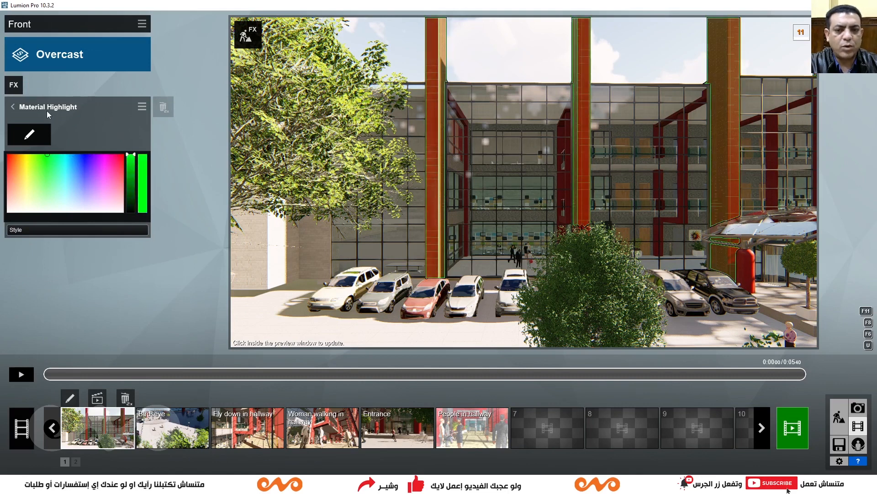
pyautogui.moveTo(42, 156)
pyautogui.mouseDown()
pyautogui.moveTo(32, 162)
pyautogui.moveTo(26, 152)
pyautogui.mouseUp()
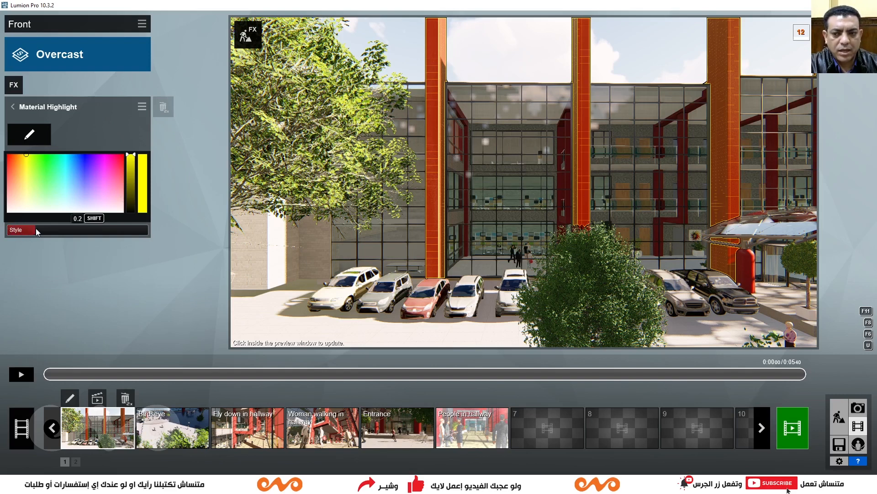
pyautogui.moveTo(80, 227); pyautogui.dragTo(114, 224)
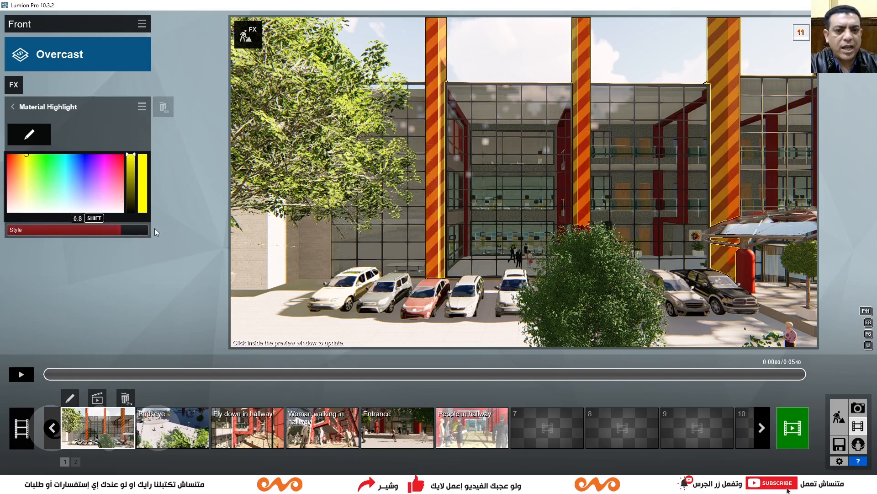
pyautogui.moveTo(155, 229); pyautogui.dragTo(188, 229)
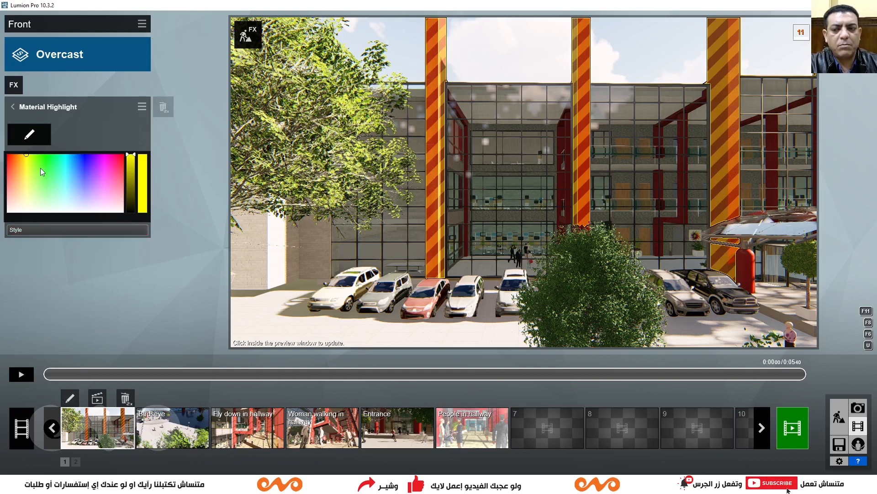
pyautogui.moveTo(26, 158); pyautogui.dragTo(30, 144)
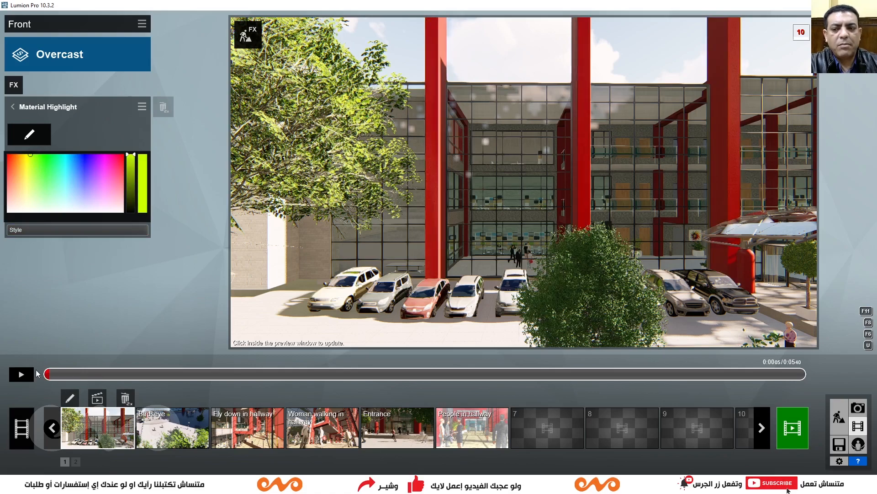
# Step: Play and scrub through the Front clip to examine the highlight on the columns over time
pyautogui.click(26, 375)
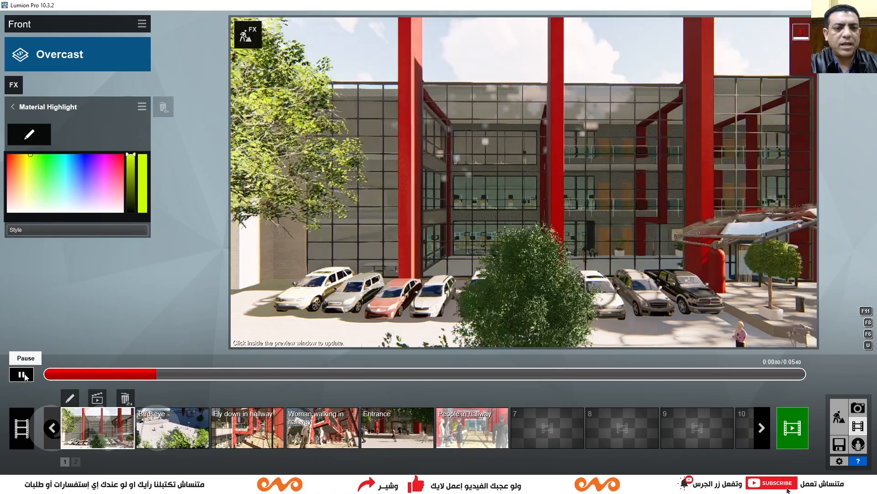
pyautogui.click(49, 375)
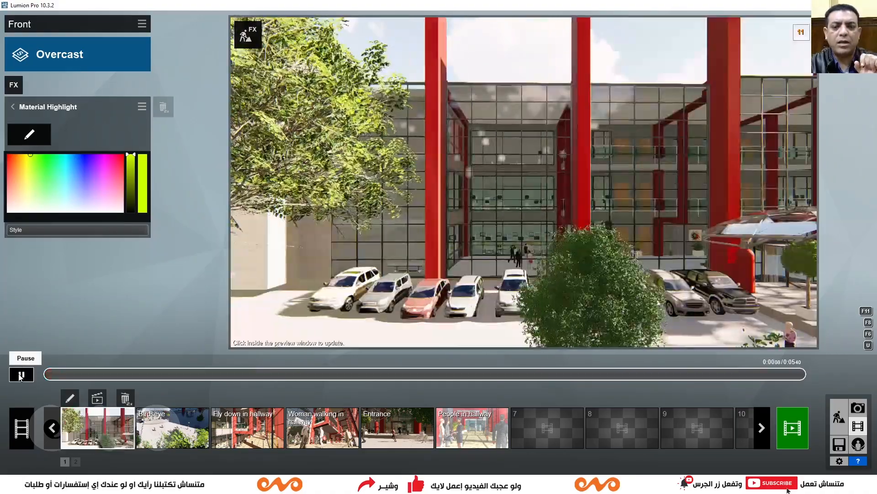
pyautogui.click(20, 377)
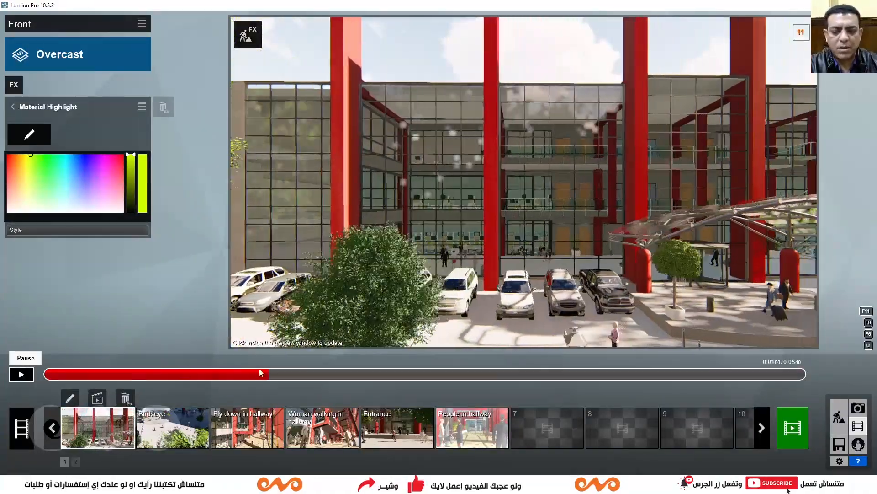
pyautogui.moveTo(261, 372); pyautogui.dragTo(774, 372)
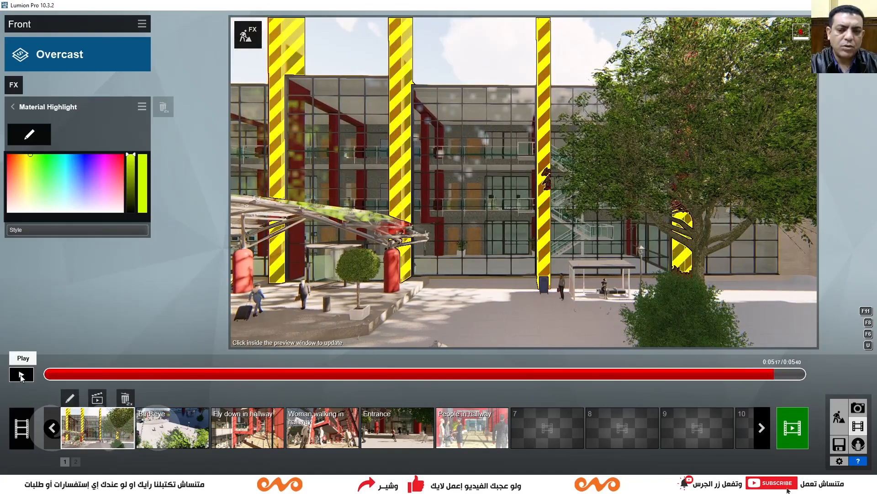
pyautogui.click(21, 375)
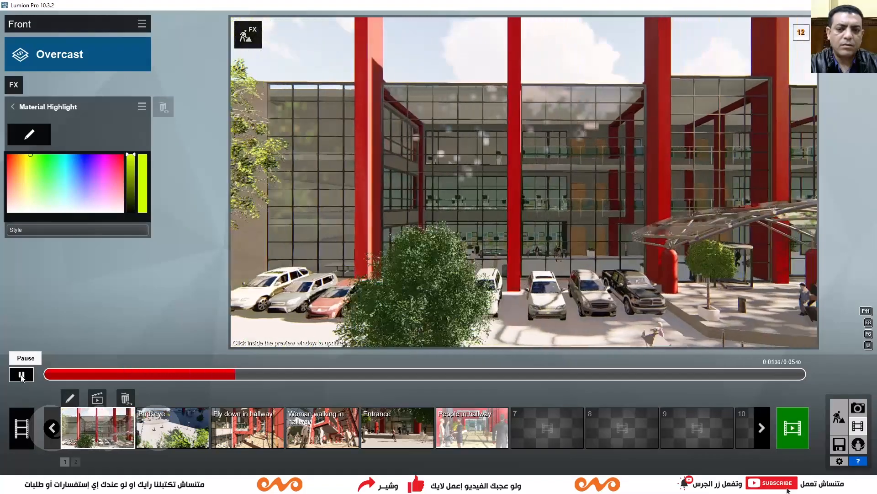
pyautogui.click(45, 375)
pyautogui.click(24, 375)
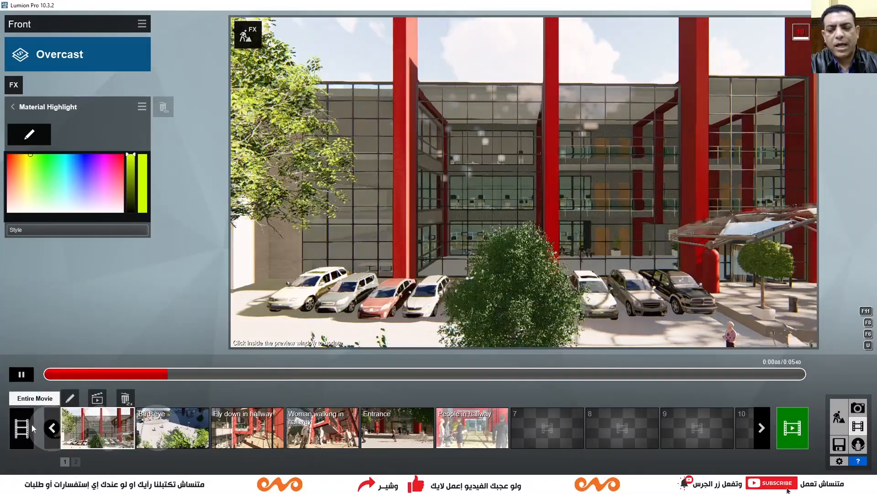
# Step: Preview the entire movie from the start through the change from the Front clip to the Birdseye clip
pyautogui.click(33, 429)
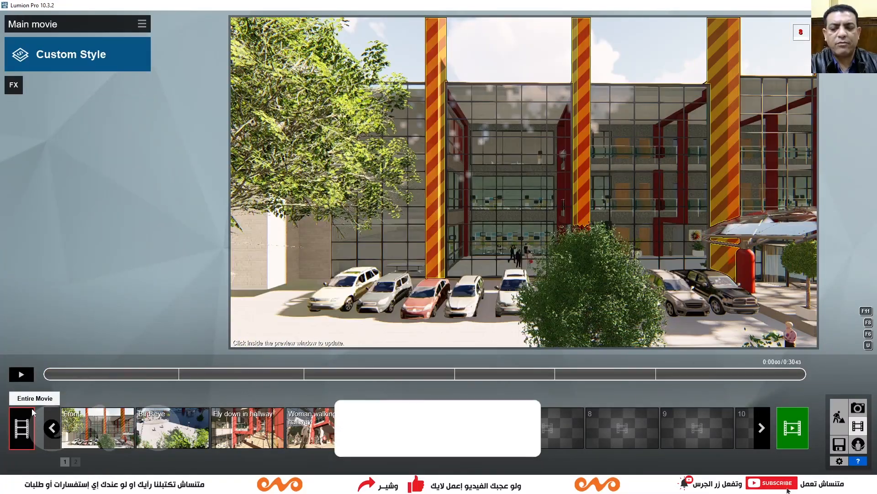
pyautogui.click(22, 374)
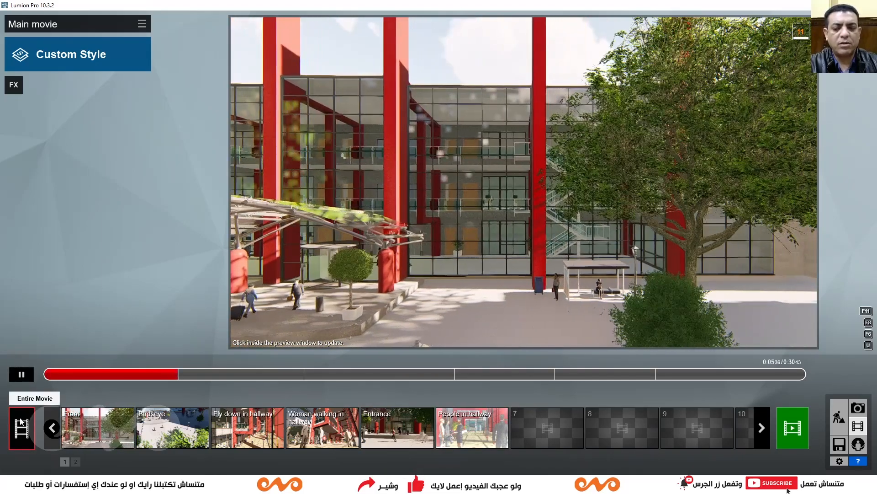
pyautogui.click(21, 374)
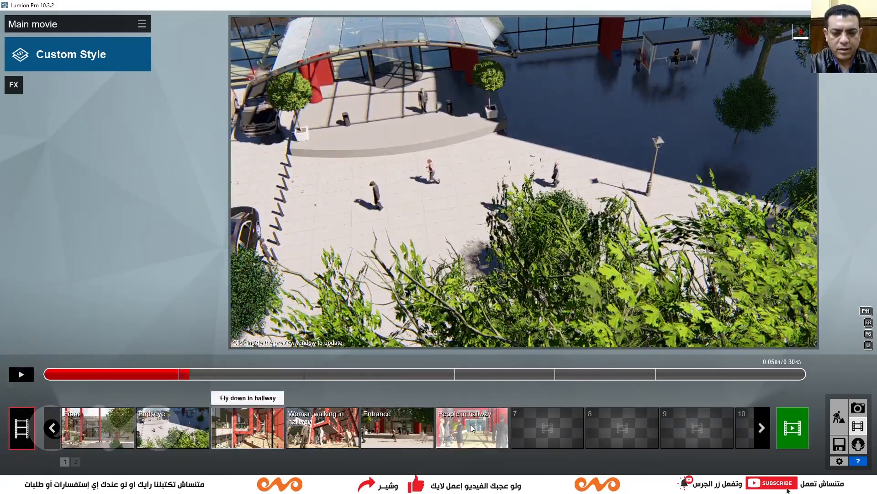
# Step: Move the clips People in hallway, Entrance and Woman walking in hallway to slots 9, 8 and 7
pyautogui.moveTo(472, 428); pyautogui.dragTo(695, 424)
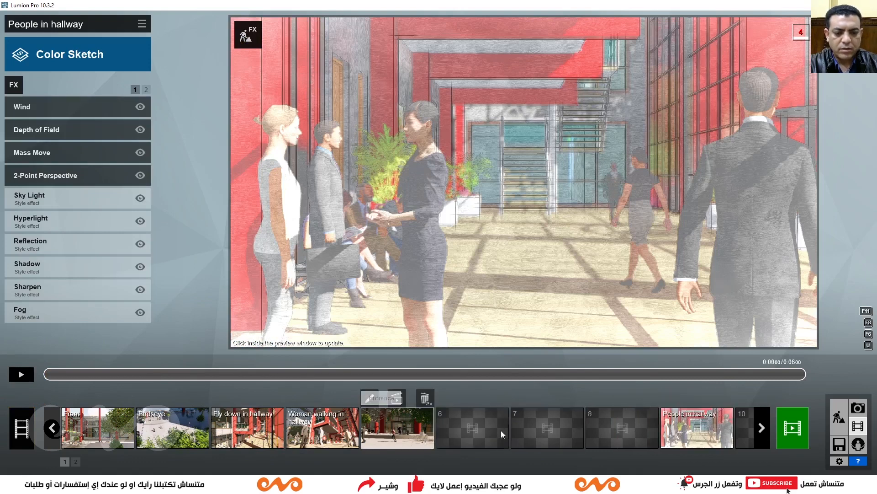
pyautogui.moveTo(501, 431); pyautogui.dragTo(618, 429)
pyautogui.moveTo(323, 425); pyautogui.dragTo(555, 424)
# Step: Delete the Fly down in hallway and Birdseye clips to free slots 2 and 3
pyautogui.click(258, 434)
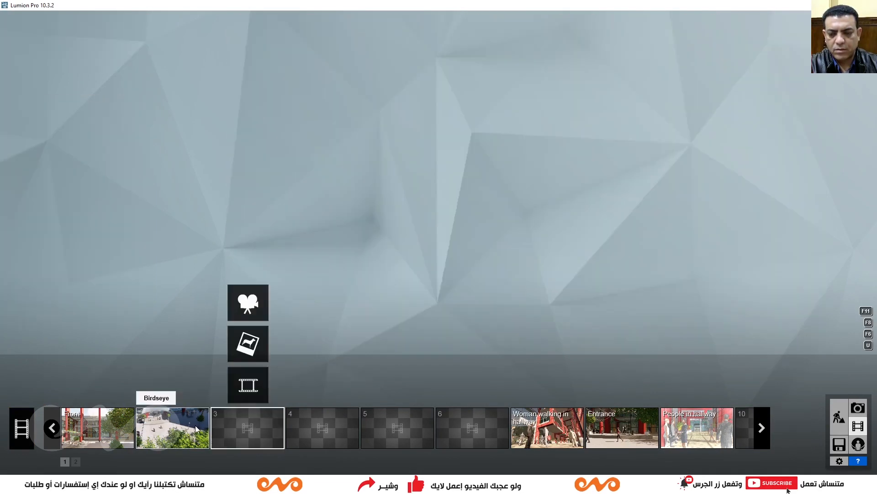
pyautogui.click(194, 424)
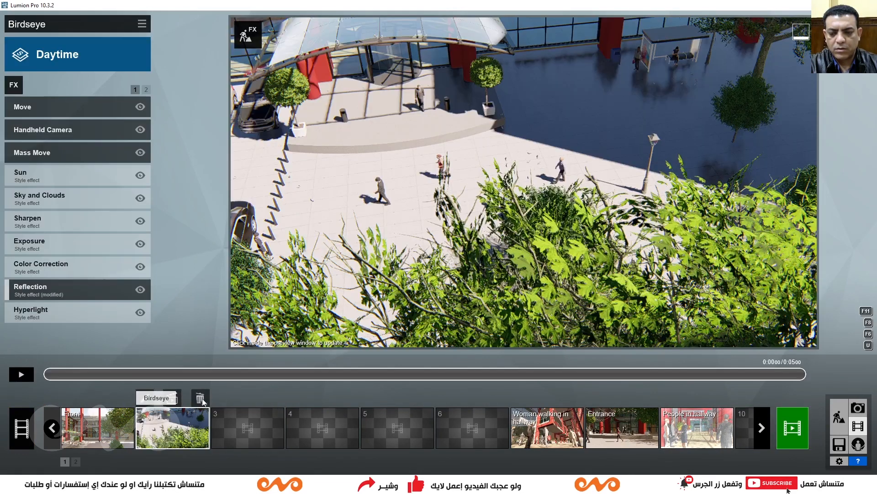
pyautogui.doubleClick(201, 398)
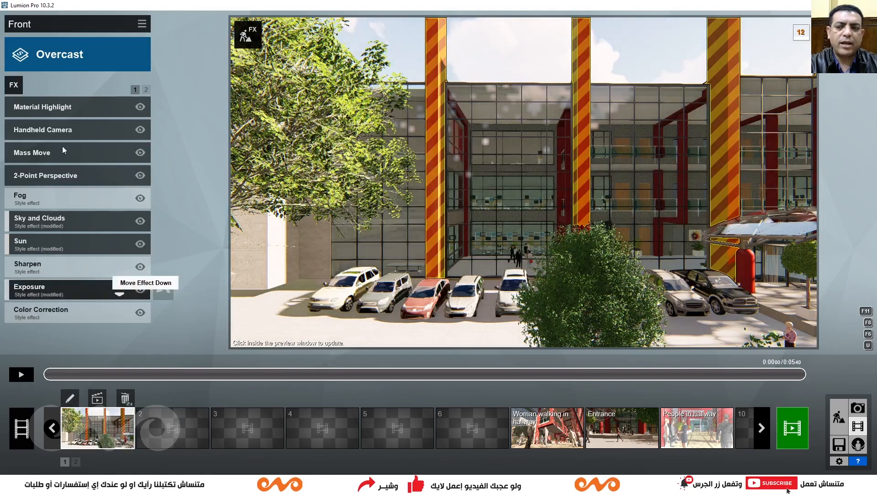
# Step: Copy the Front clip
pyautogui.click(142, 23)
pyautogui.moveTo(114, 36)
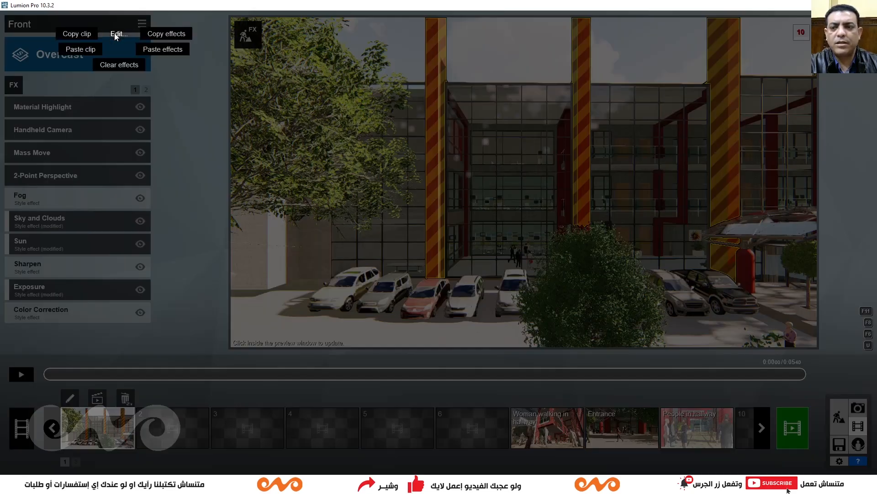
pyautogui.click(85, 35)
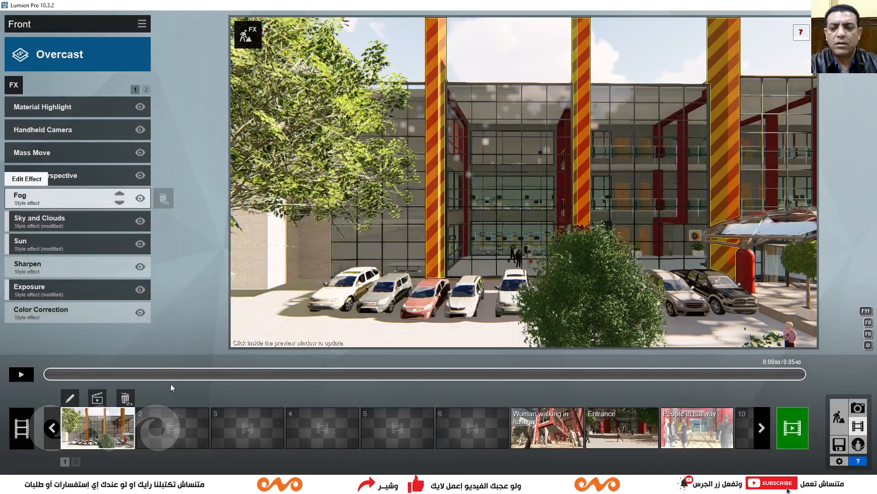
# Step: Record a new clip in slot 2 with a single camera snapshot of the facade and save it
pyautogui.click(173, 430)
pyautogui.click(174, 309)
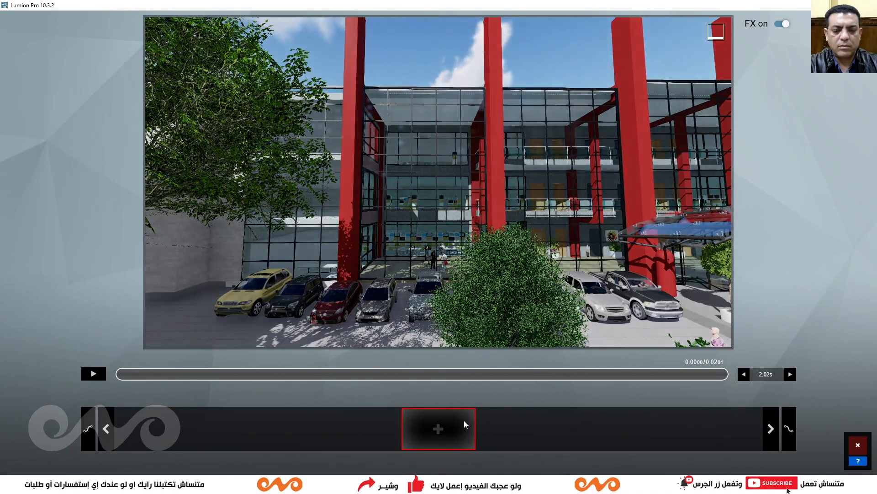
pyautogui.click(463, 425)
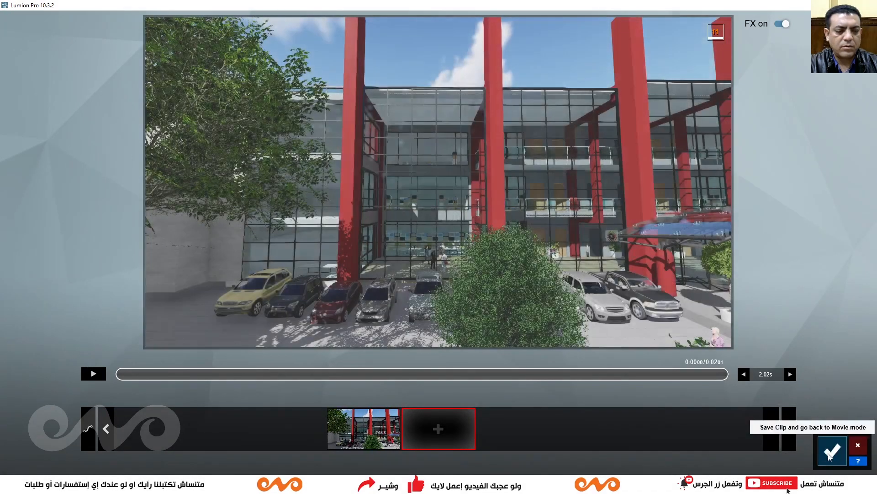
pyautogui.click(832, 450)
# Step: Paste the copied Front clip over the new clip in slot 2
pyautogui.click(142, 24)
pyautogui.click(123, 36)
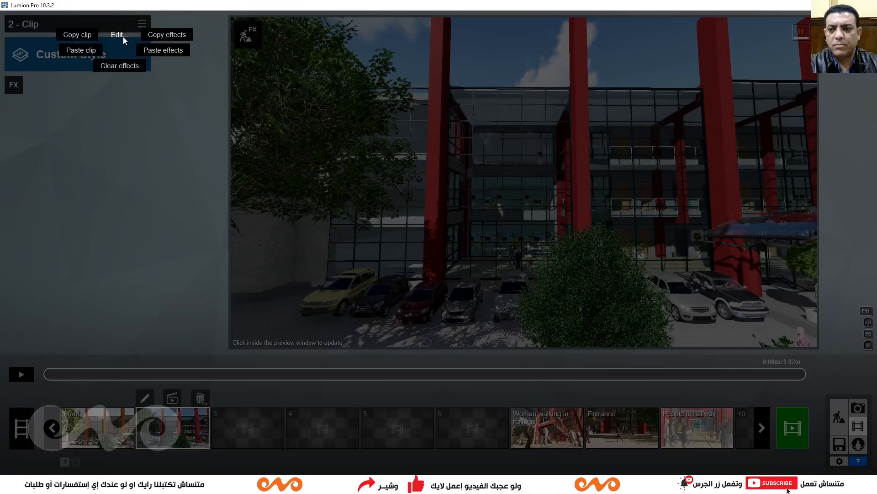
pyautogui.click(87, 54)
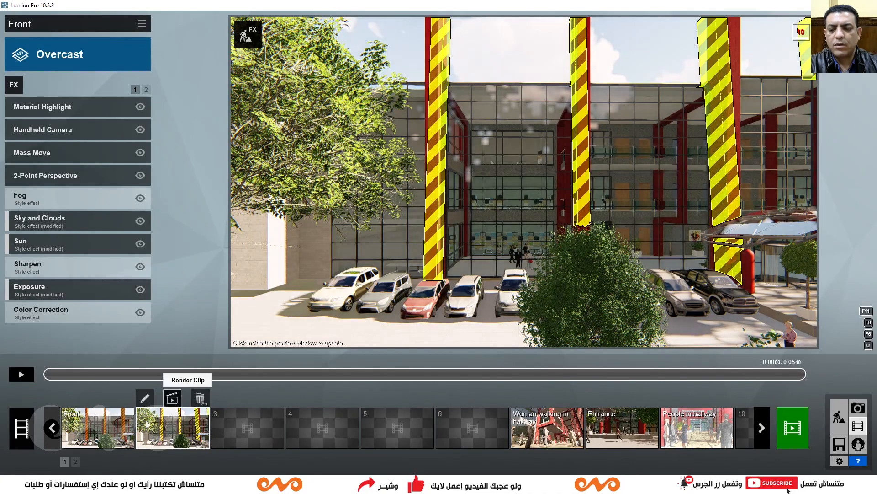
# Step: Change the material picked in the slot 2 clip's Material Highlight effect from the columns to the facade's glass panels
pyautogui.click(149, 402)
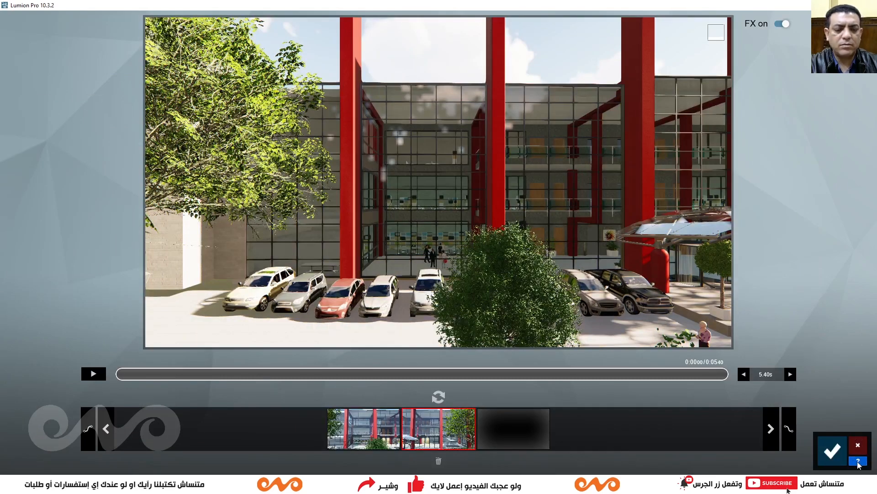
pyautogui.click(833, 450)
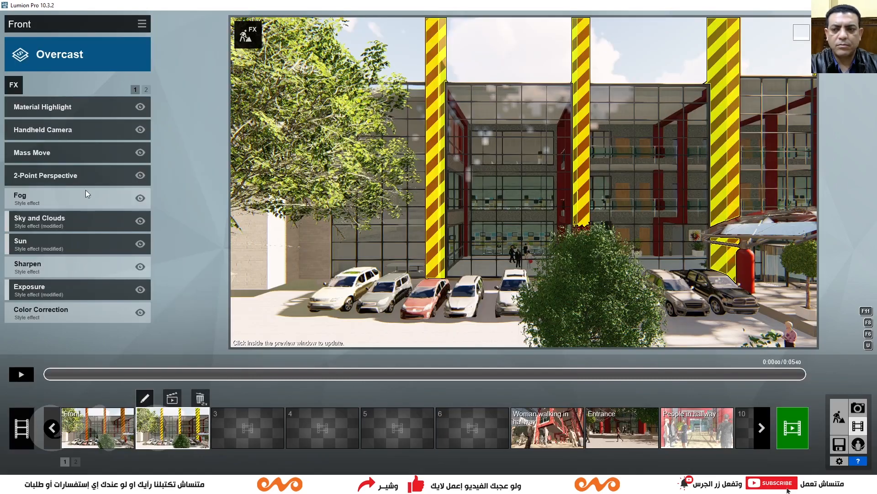
pyautogui.click(33, 109)
pyautogui.click(32, 132)
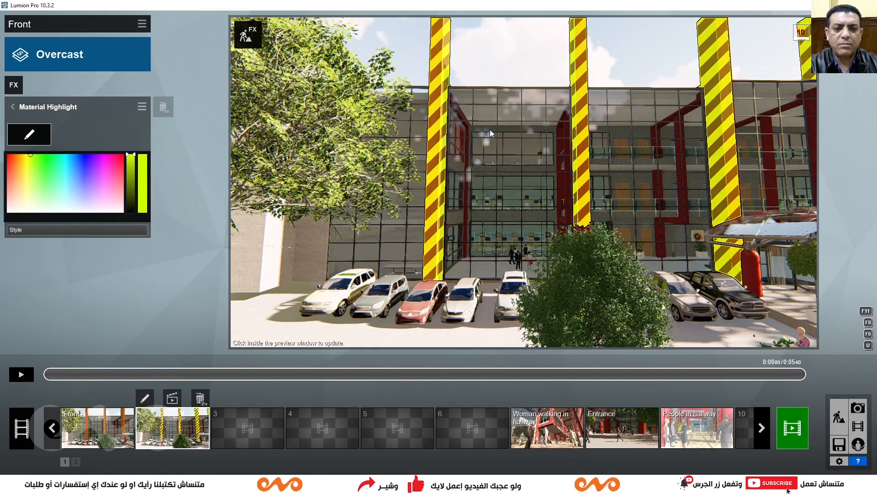
pyautogui.click(421, 212)
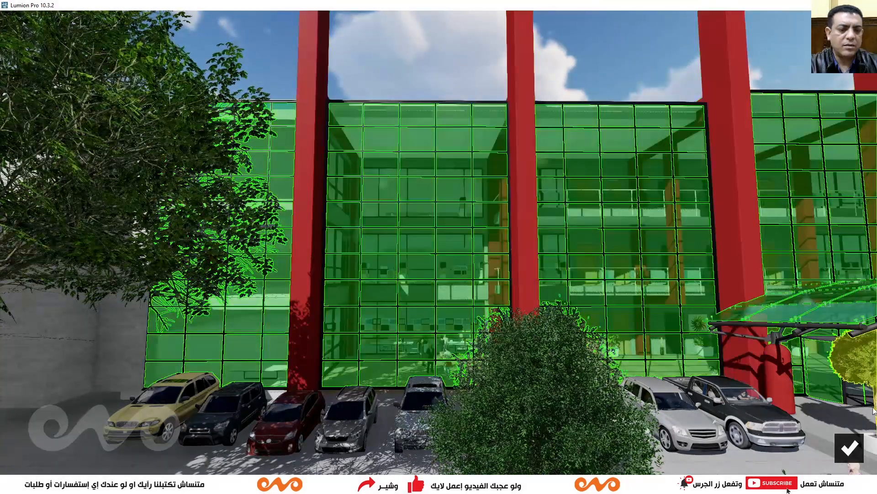
pyautogui.click(390, 364)
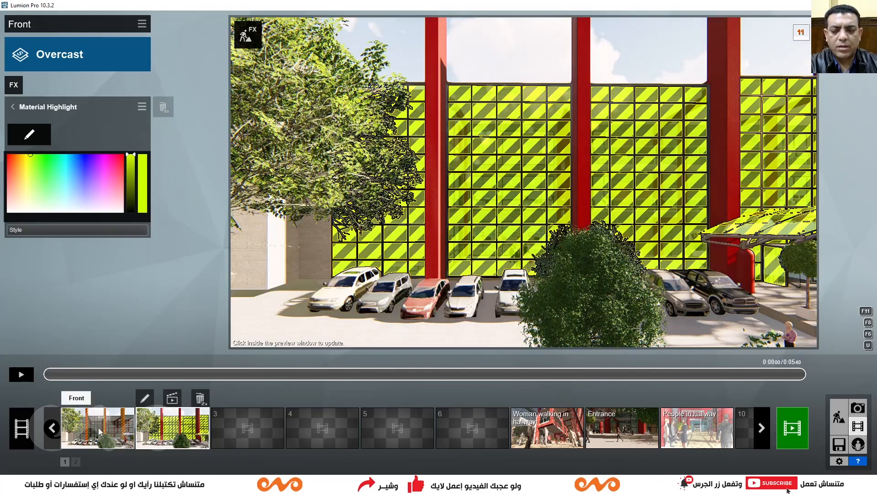
# Step: Set the Material Highlight color of the slot 2 clip to blue
pyautogui.click(29, 423)
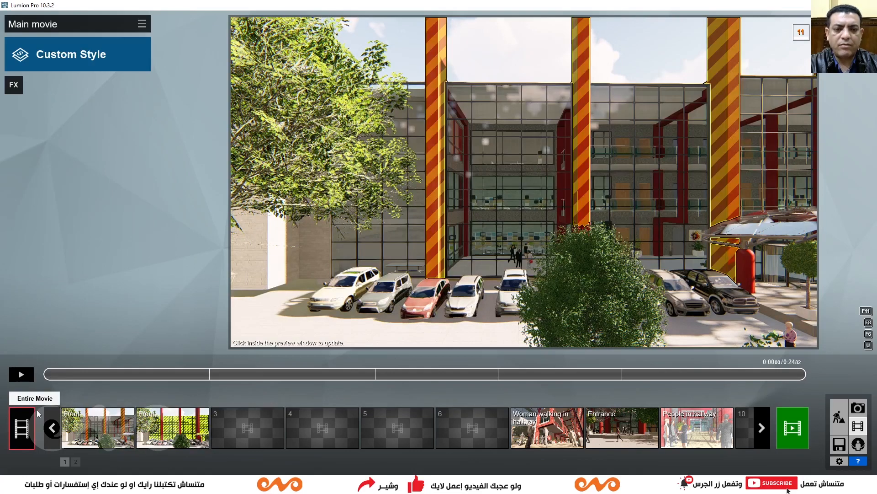
pyautogui.click(161, 429)
pyautogui.click(73, 106)
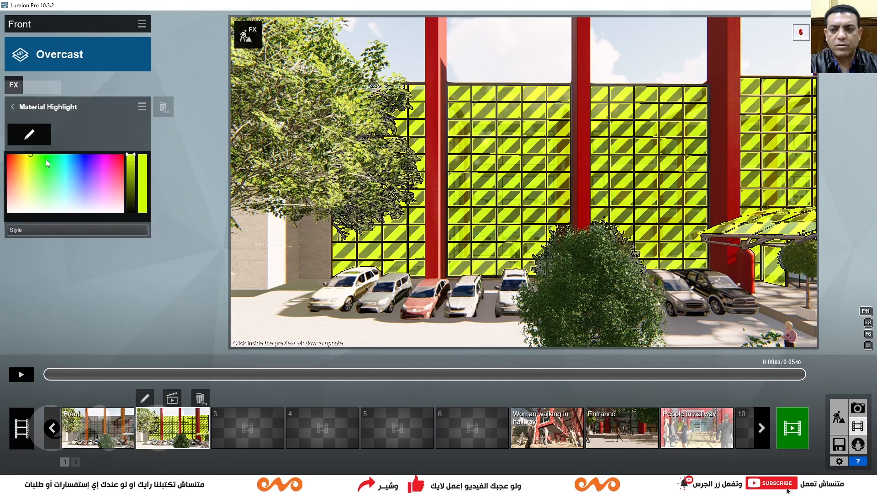
pyautogui.moveTo(29, 161)
pyautogui.mouseDown()
pyautogui.moveTo(1, 234)
pyautogui.moveTo(1, 150)
pyautogui.mouseUp()
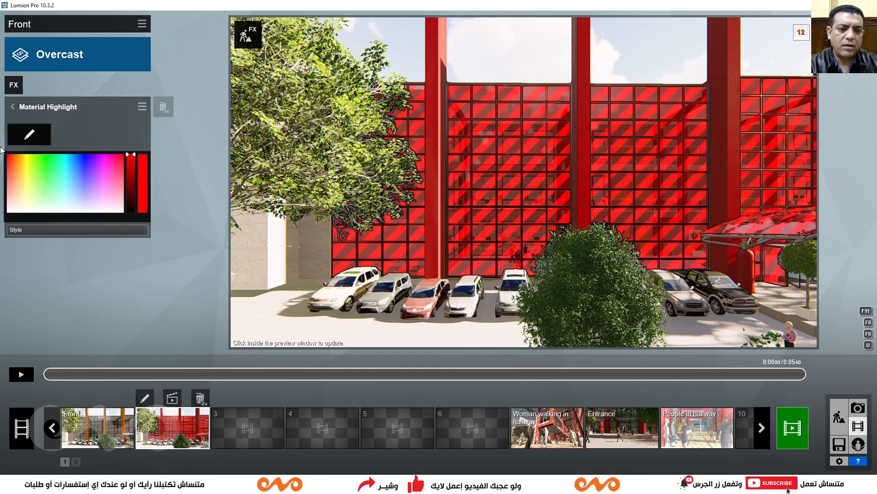
pyautogui.click(69, 155)
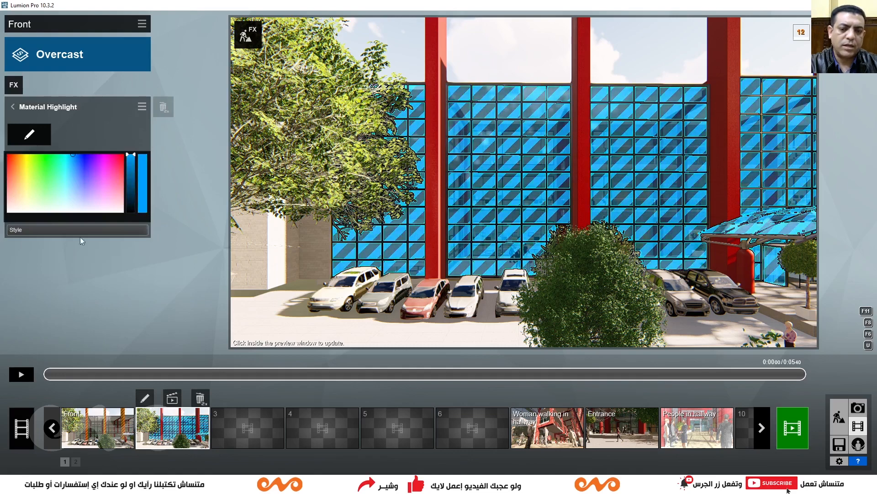
# Step: Play the entire movie to examine how the highlights and camera movement run across the two Front clips
pyautogui.click(19, 433)
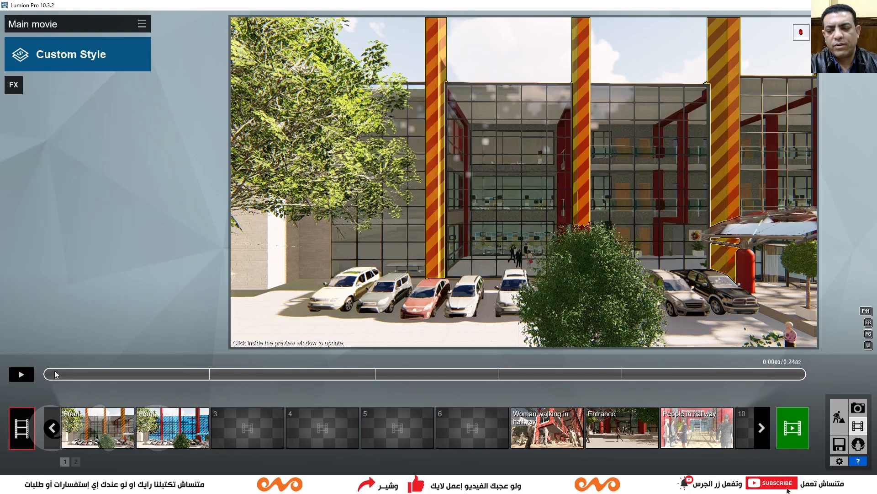
pyautogui.click(21, 374)
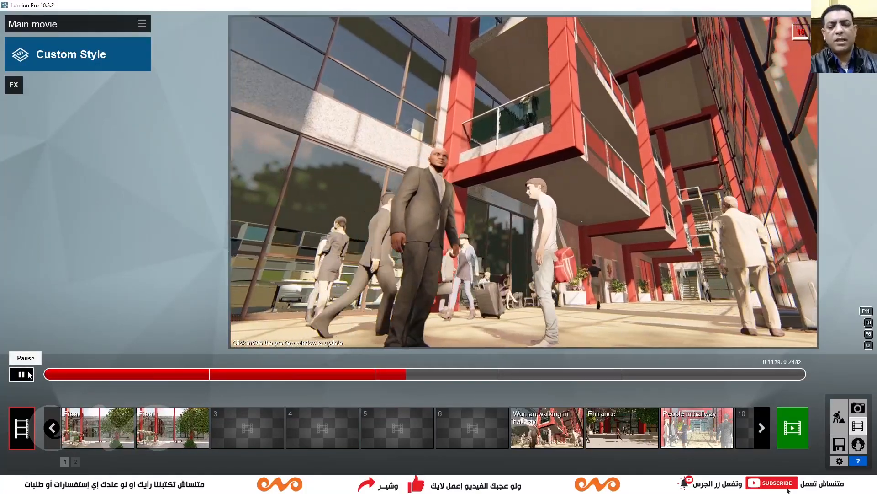
pyautogui.click(27, 376)
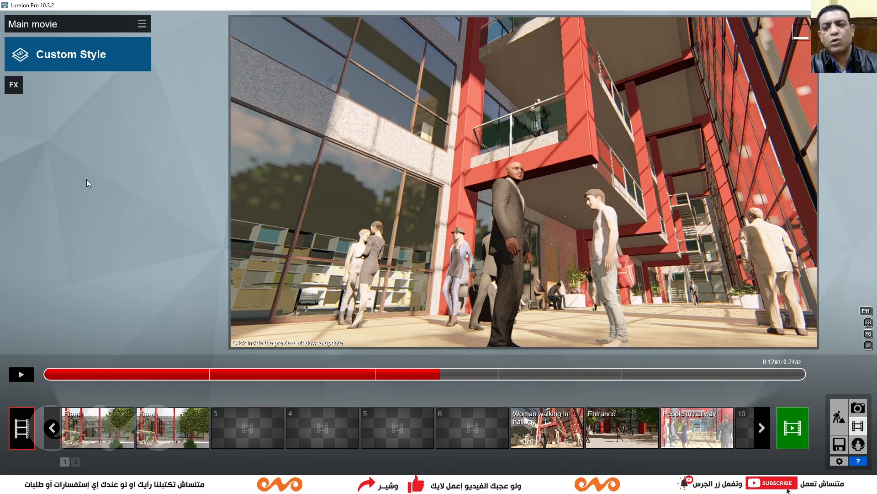
pyautogui.click(20, 378)
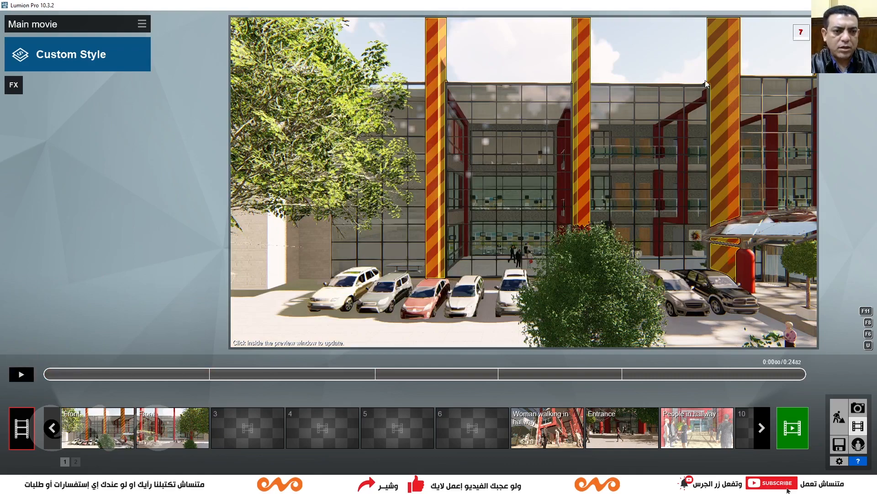
pyautogui.click(21, 374)
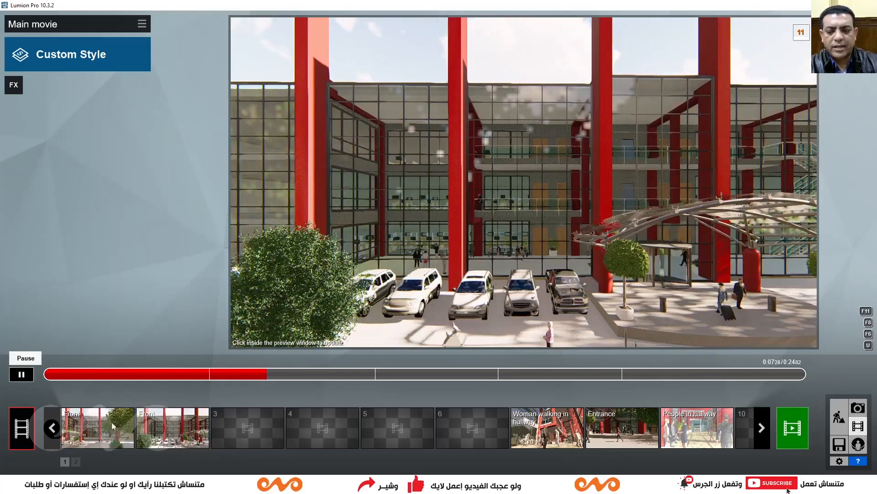
pyautogui.click(21, 375)
# Step: Reverse the slot 2 clip's camera path by adding the opening view as the last keyframe, deleting the first keyframe, and saving the clip
pyautogui.click(164, 425)
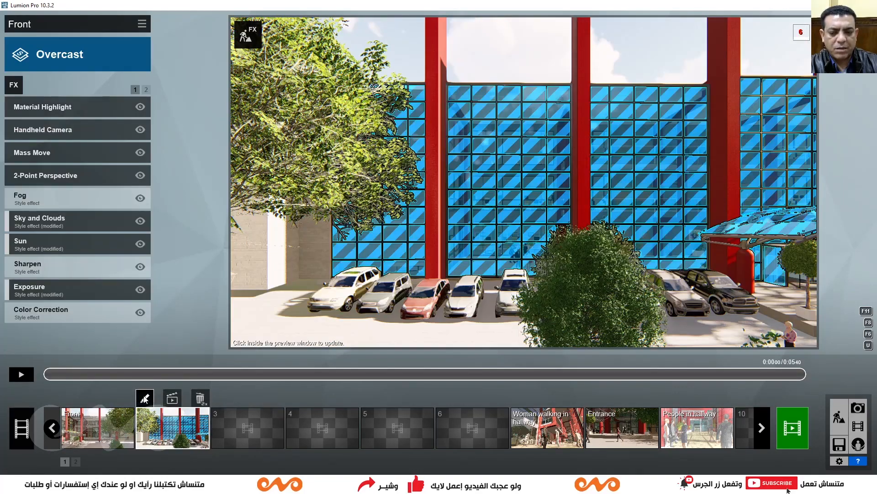
pyautogui.click(144, 398)
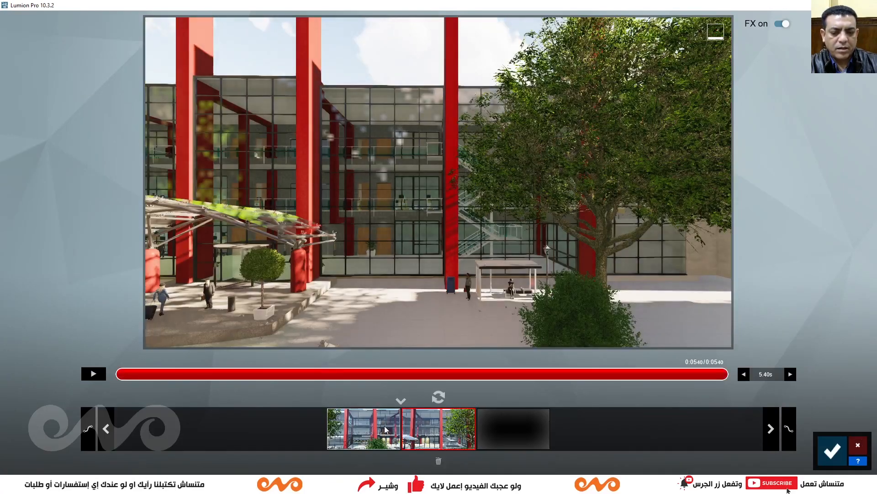
pyautogui.click(385, 418)
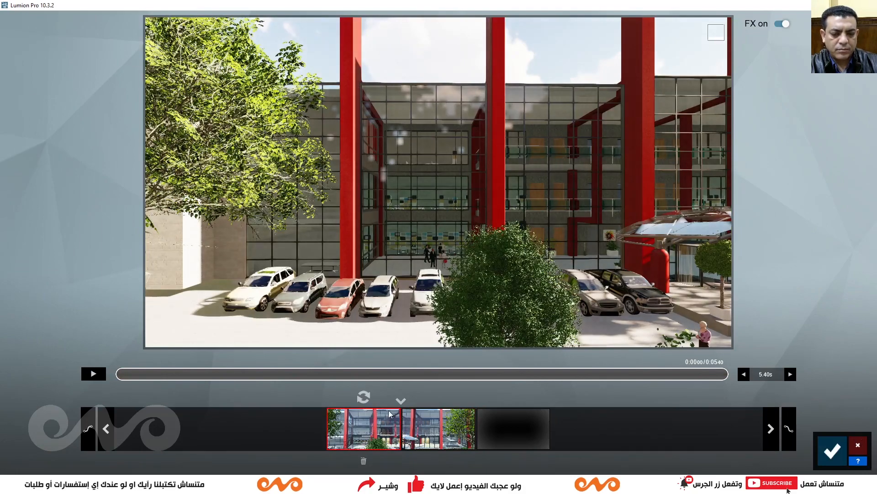
pyautogui.click(475, 402)
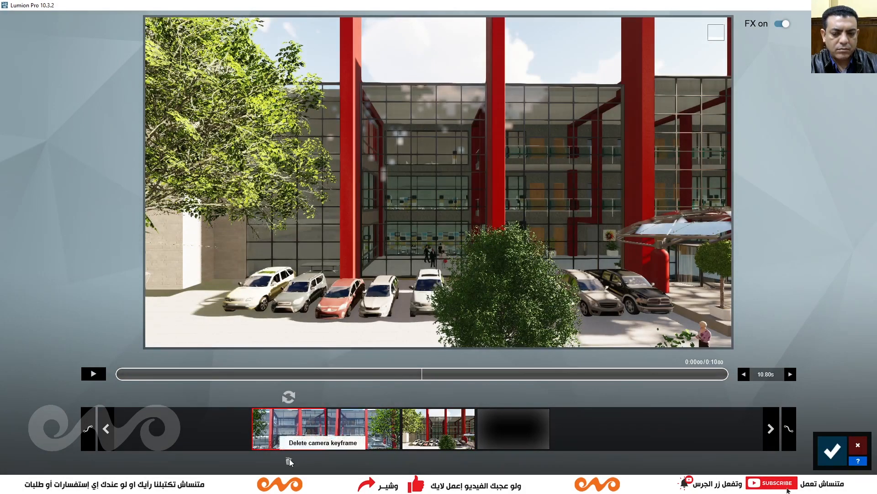
pyautogui.click(289, 461)
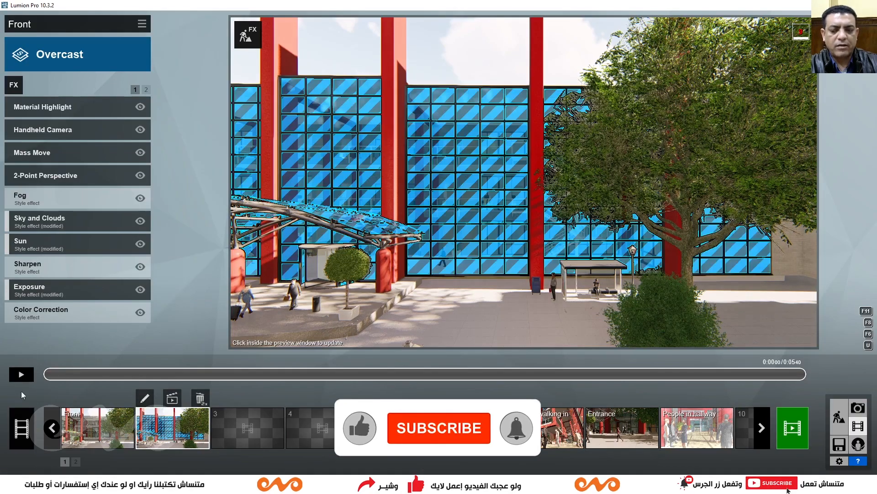
# Step: Play the entire movie into the second Front clip to check its camera path and highlight, and look over the Artistic 2 effects
pyautogui.click(22, 427)
pyautogui.click(21, 374)
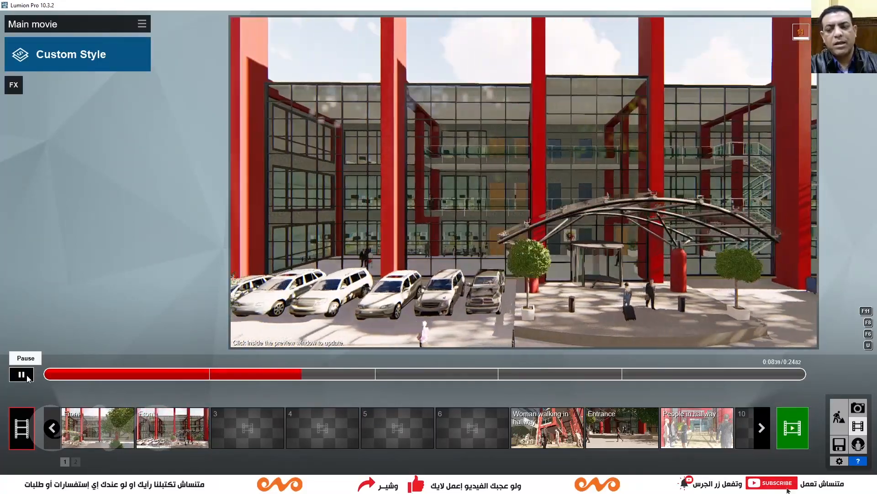
pyautogui.click(21, 375)
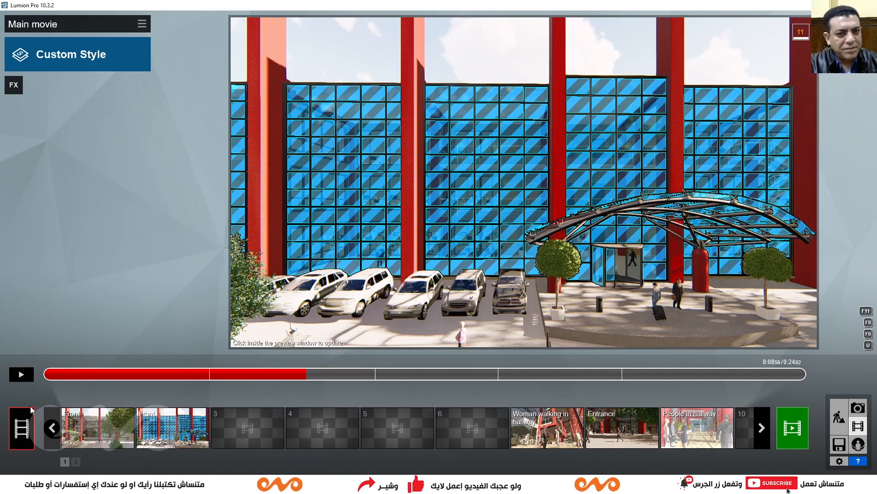
pyautogui.click(13, 86)
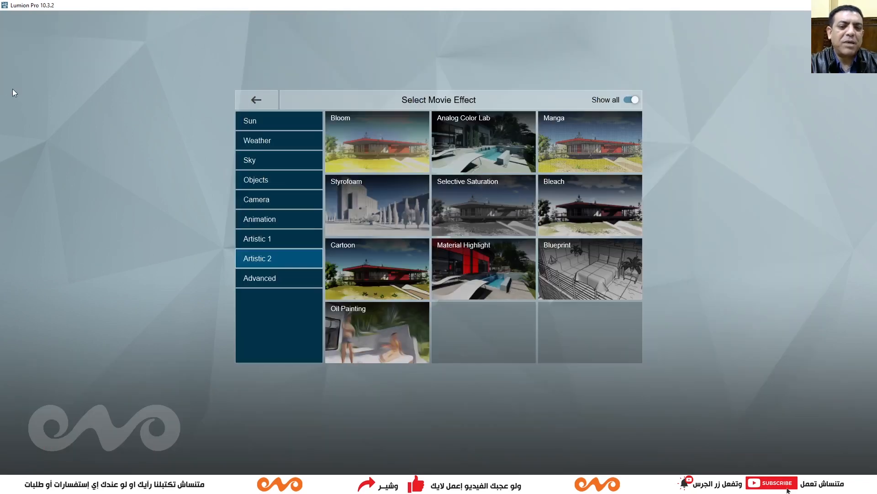
pyautogui.click(254, 105)
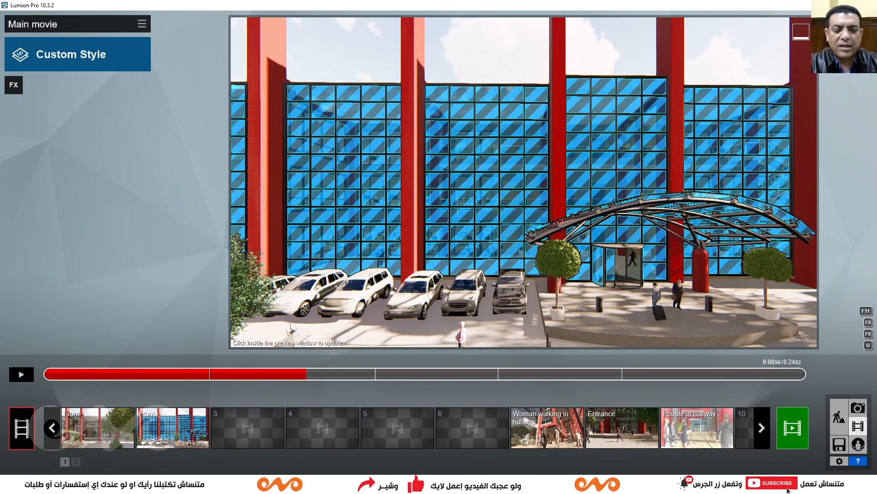